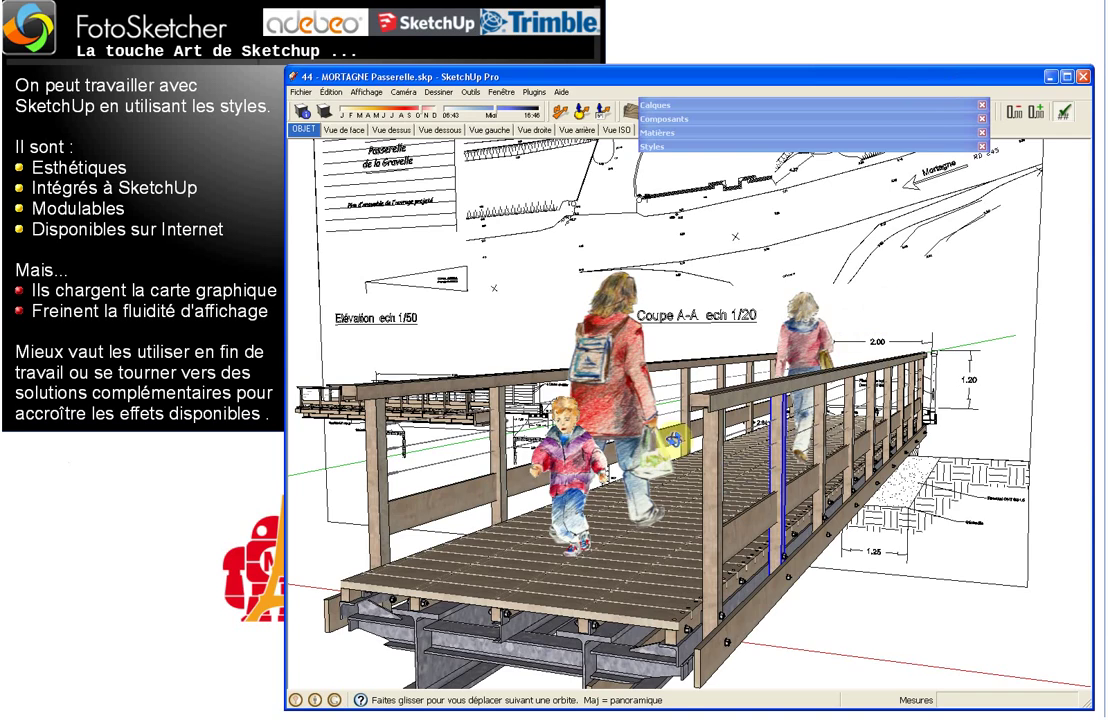
Apply the "Arêtes tâchées avec cadre" style from the "Gagnants du concours Style Builder" collection to the footbridge model.
drag(665, 440, 718, 400)
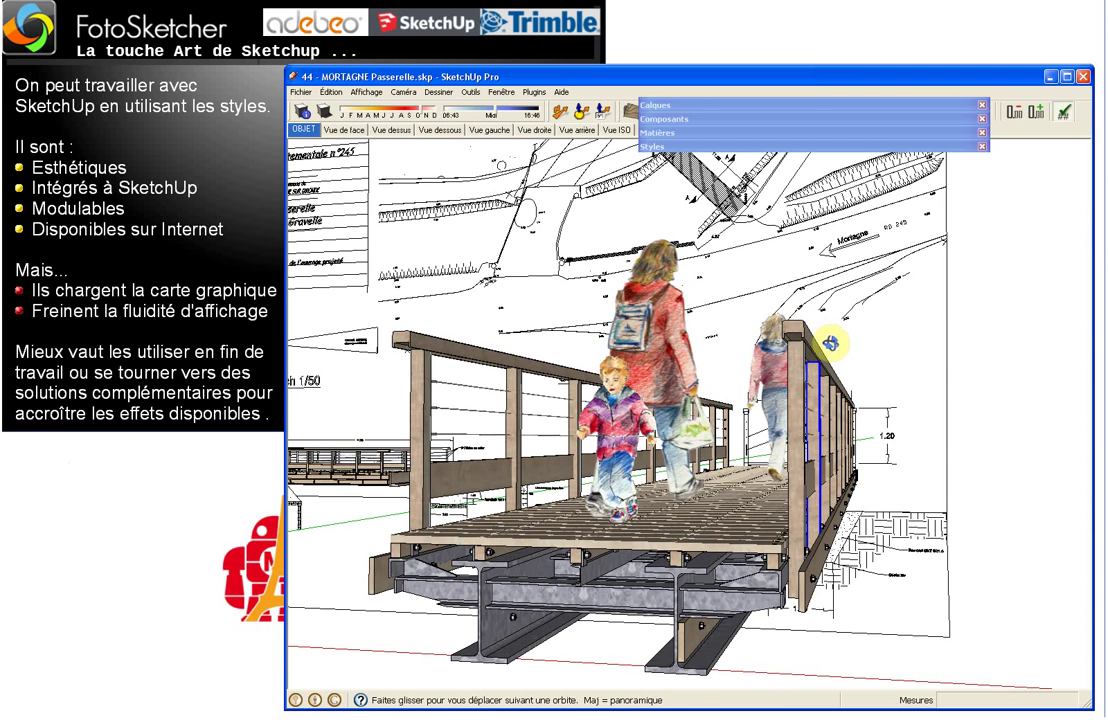
drag(765, 326, 743, 340)
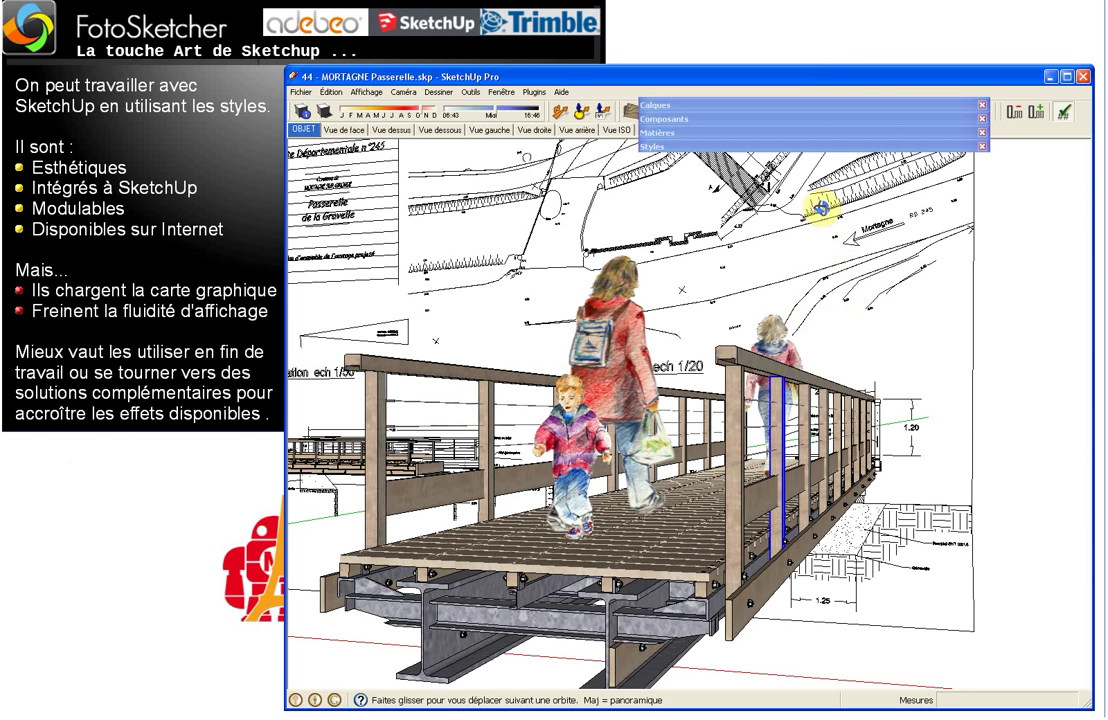
click(822, 147)
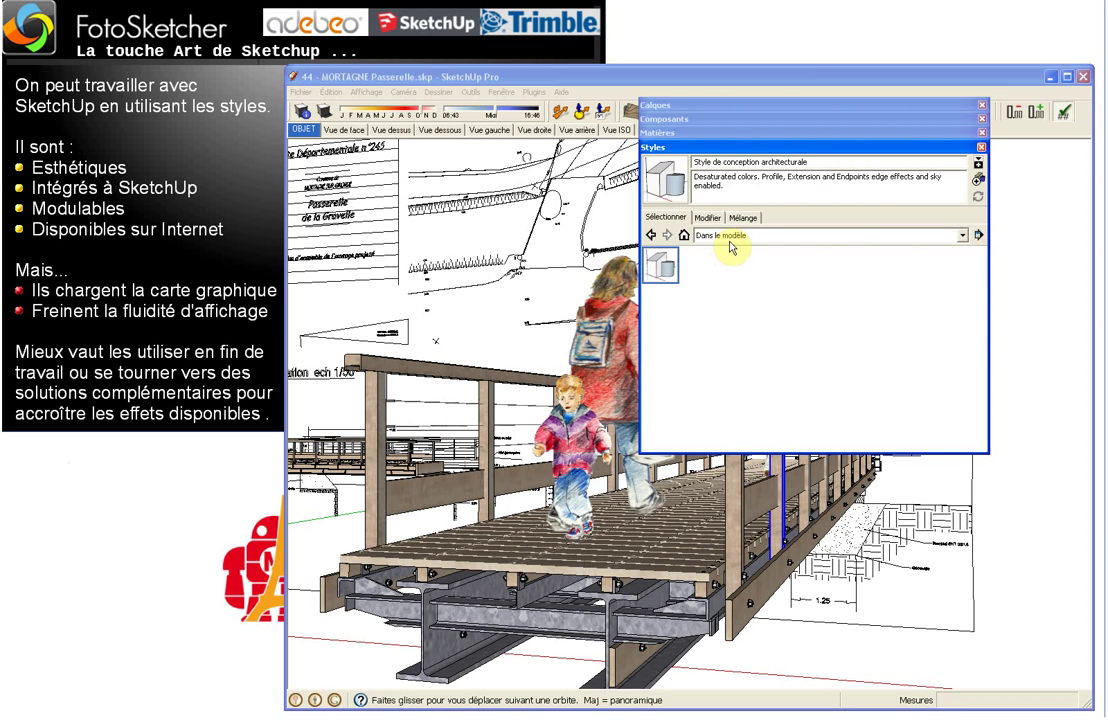
click(660, 265)
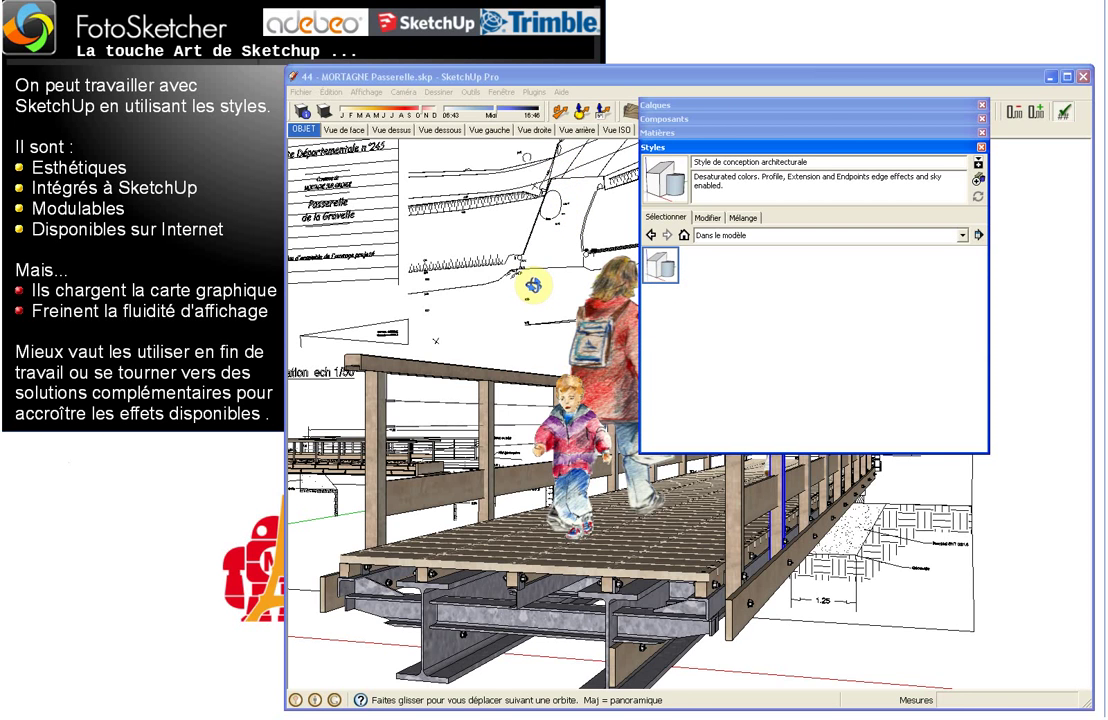
click(717, 235)
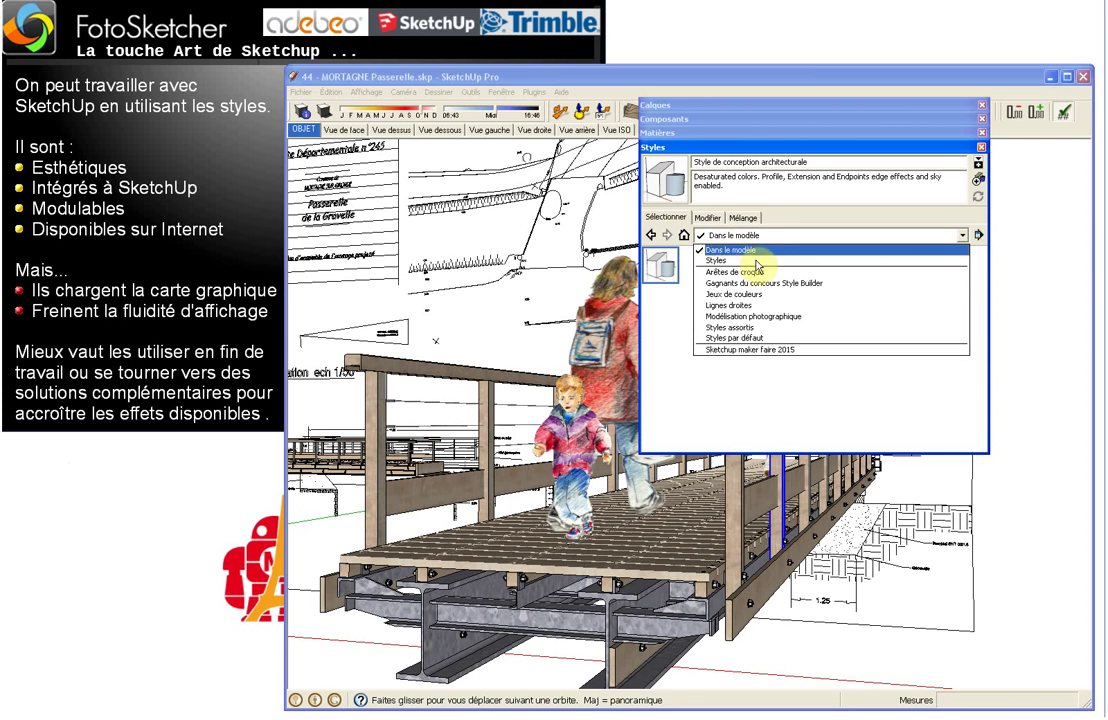
click(757, 284)
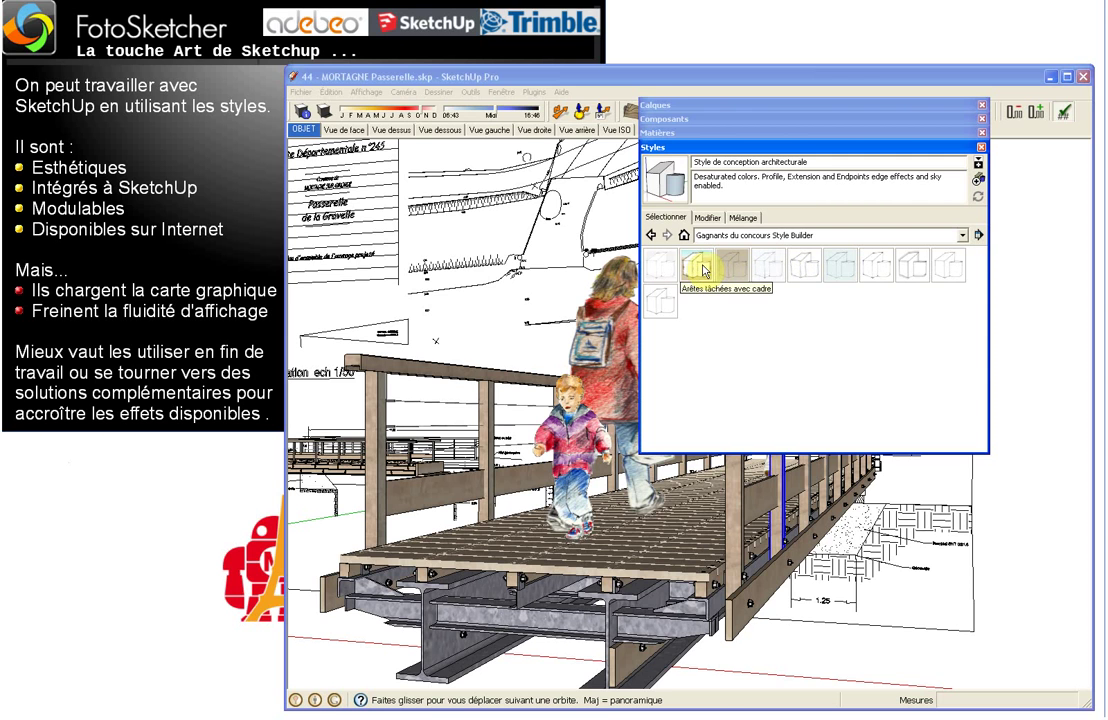
click(699, 268)
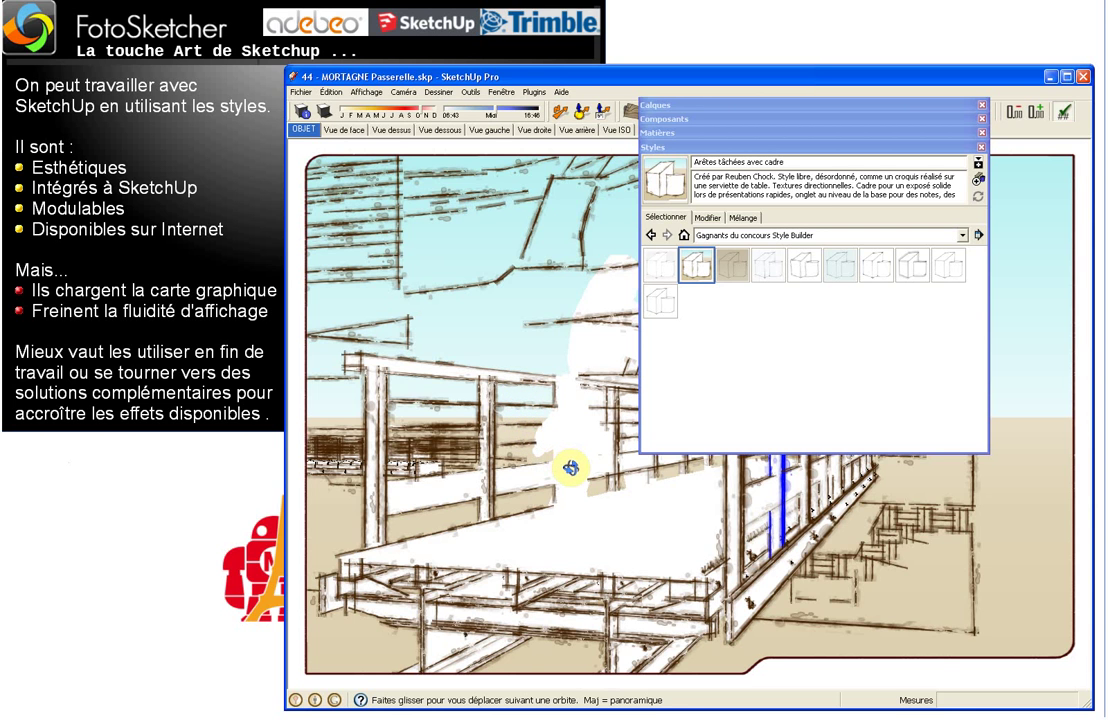
drag(571, 462, 544, 441)
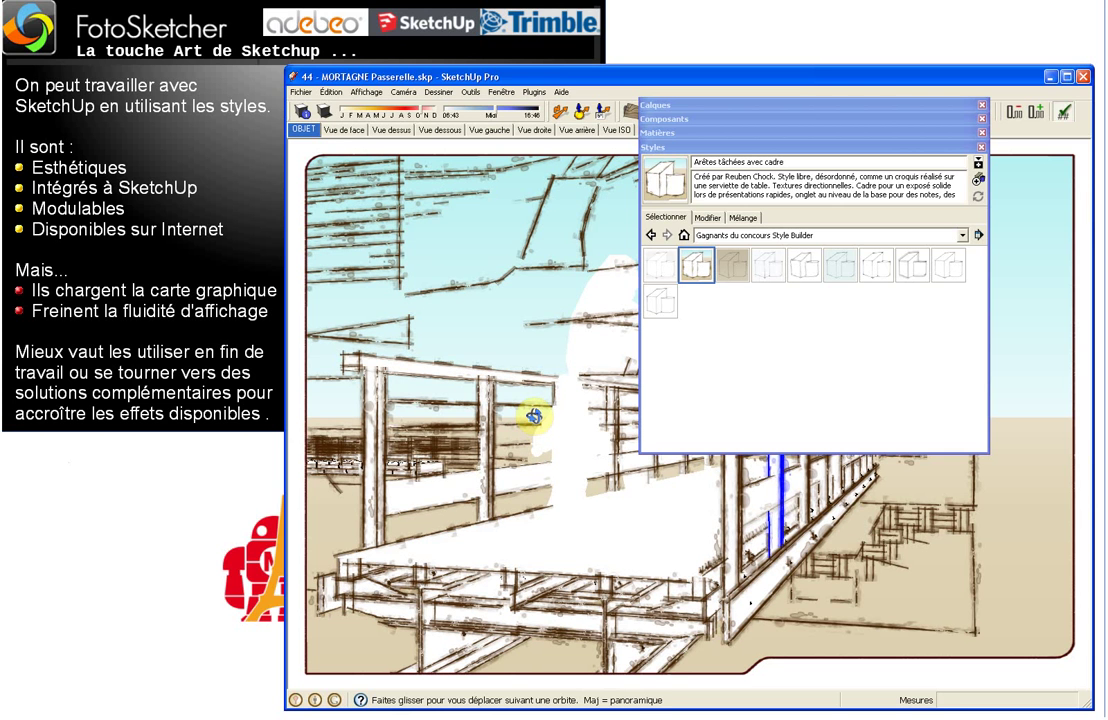
drag(537, 411, 680, 343)
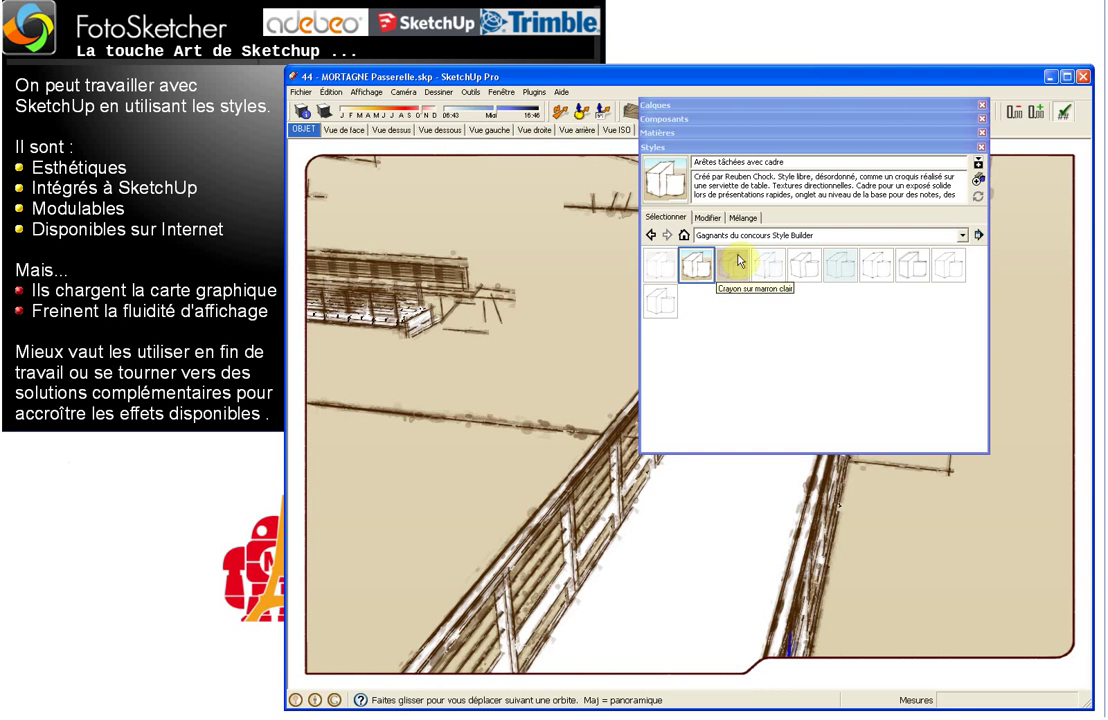
Restore the "Style de conception architecturale" style from the model's own styles.
click(684, 236)
click(701, 267)
middle_drag(590, 416, 569, 324)
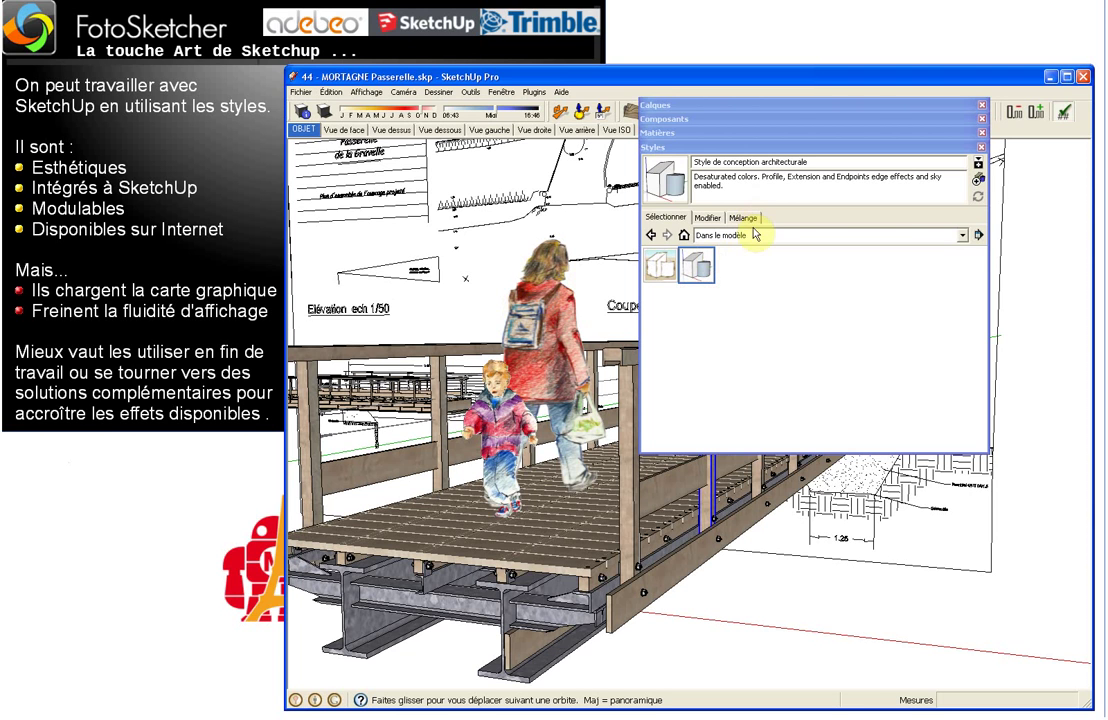
Switch to the browser and look through the downloadable styles on the SketchUp Artists "Styles Collection 2012" page.
click(980, 236)
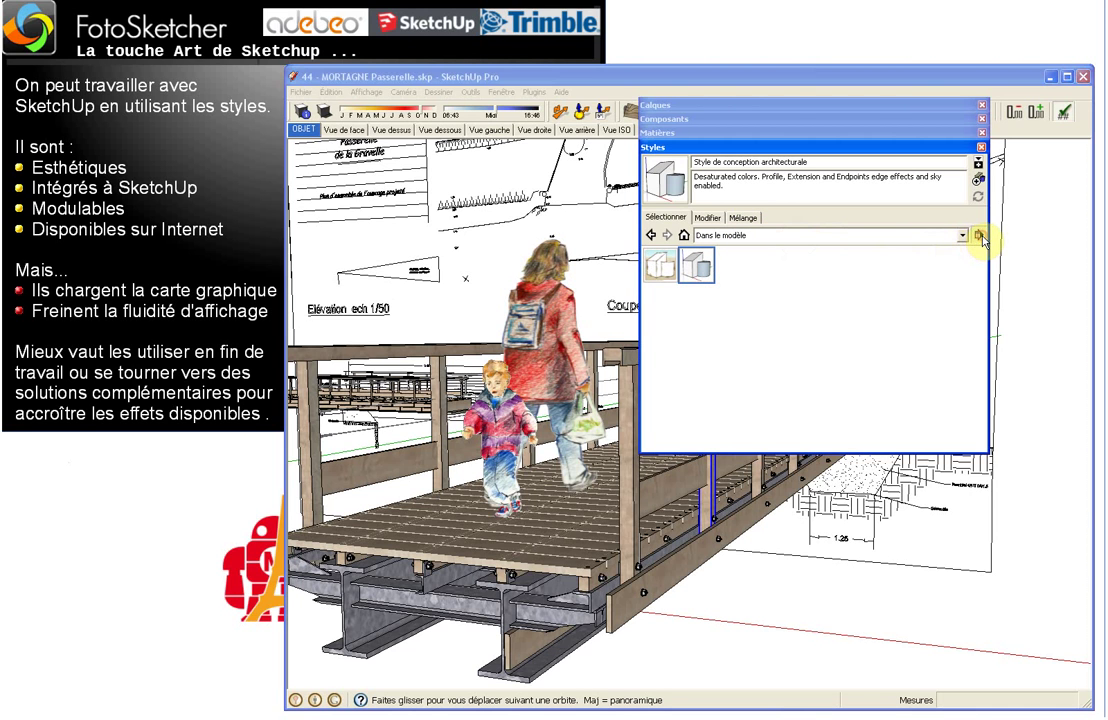
click(935, 308)
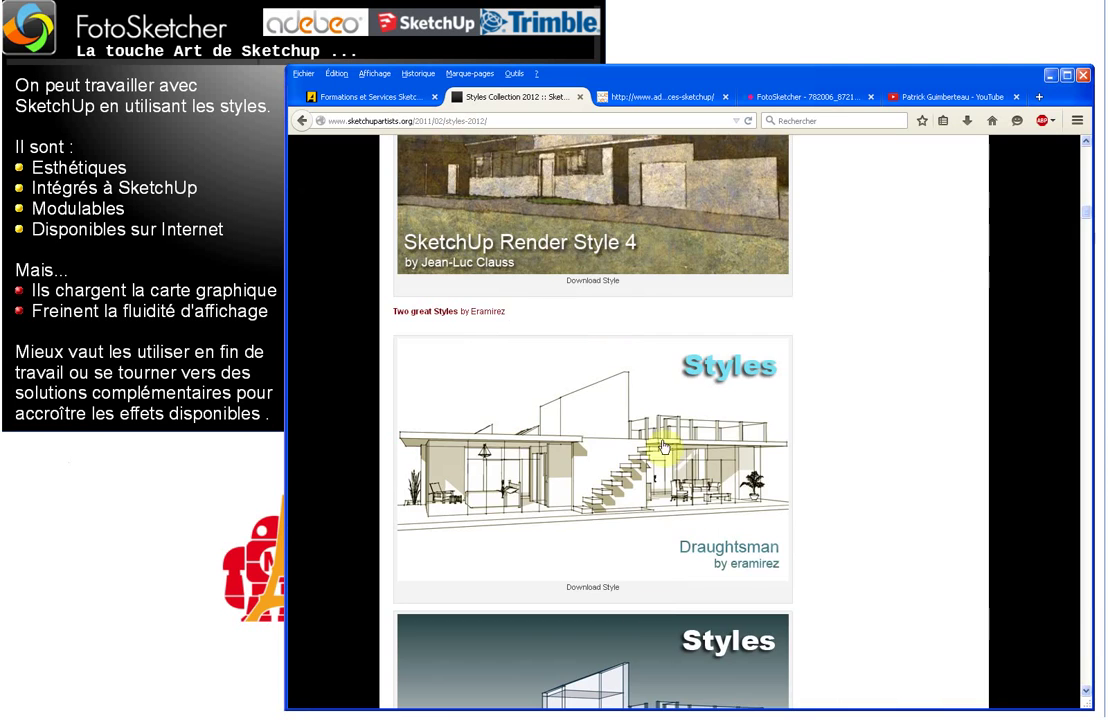
scroll(645, 324, down, 10)
scroll(700, 321, up, 10)
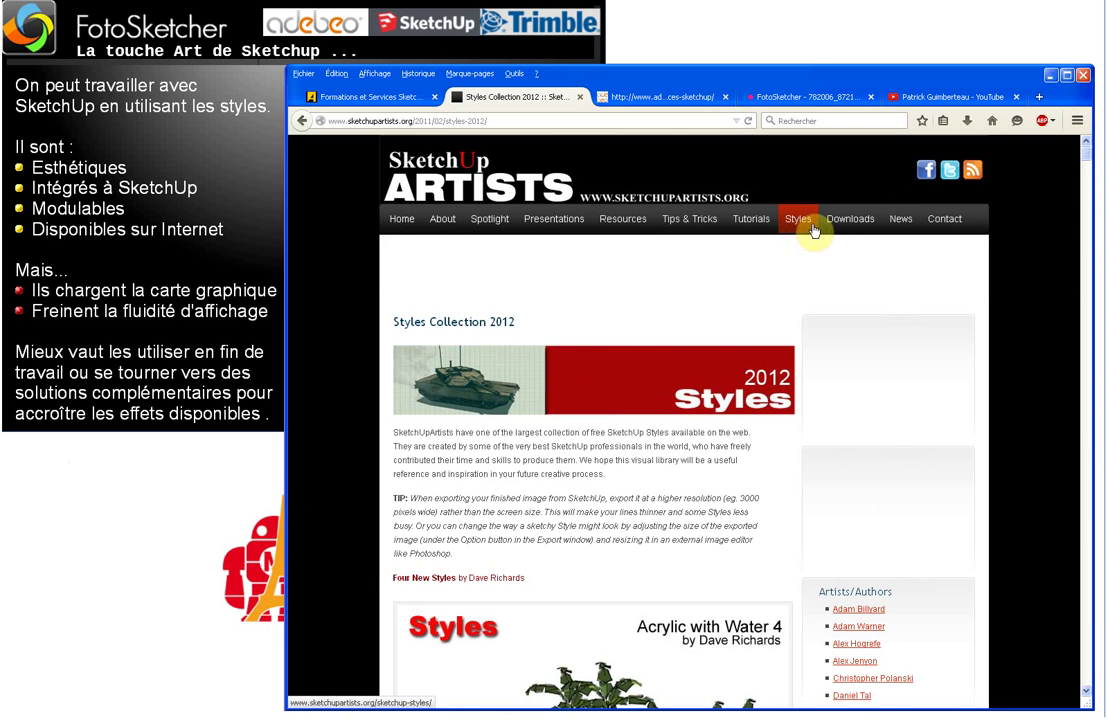
scroll(700, 349, down, 12)
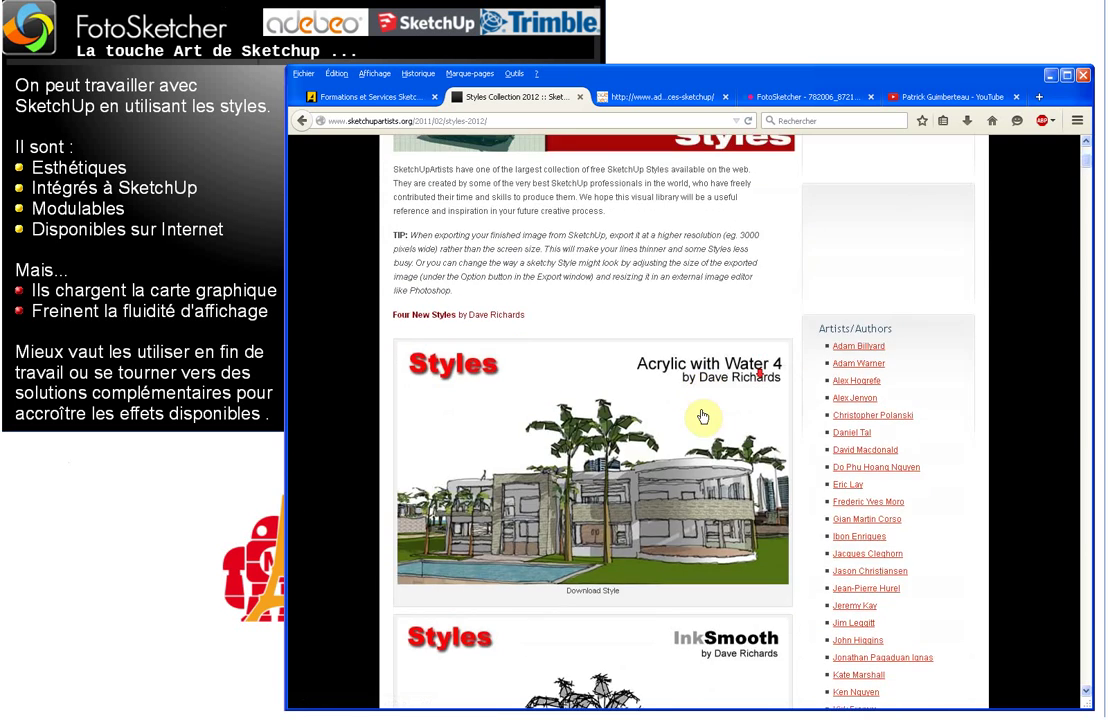
scroll(700, 410, down, 15)
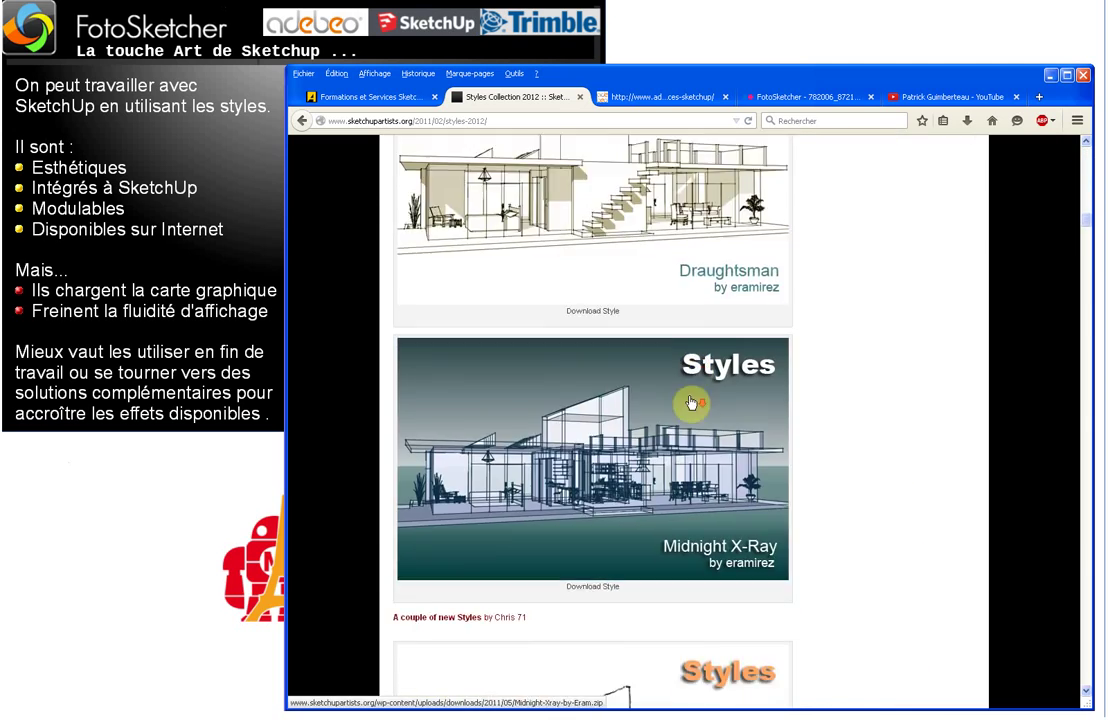
scroll(688, 398, down, 7)
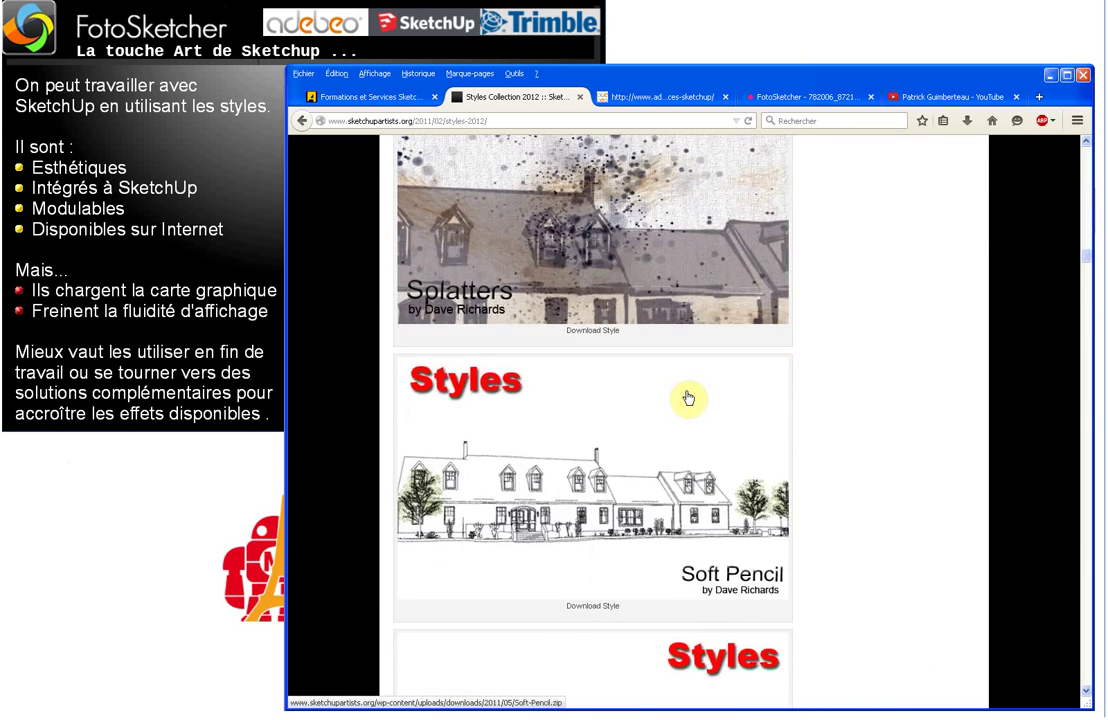
scroll(688, 393, down, 6)
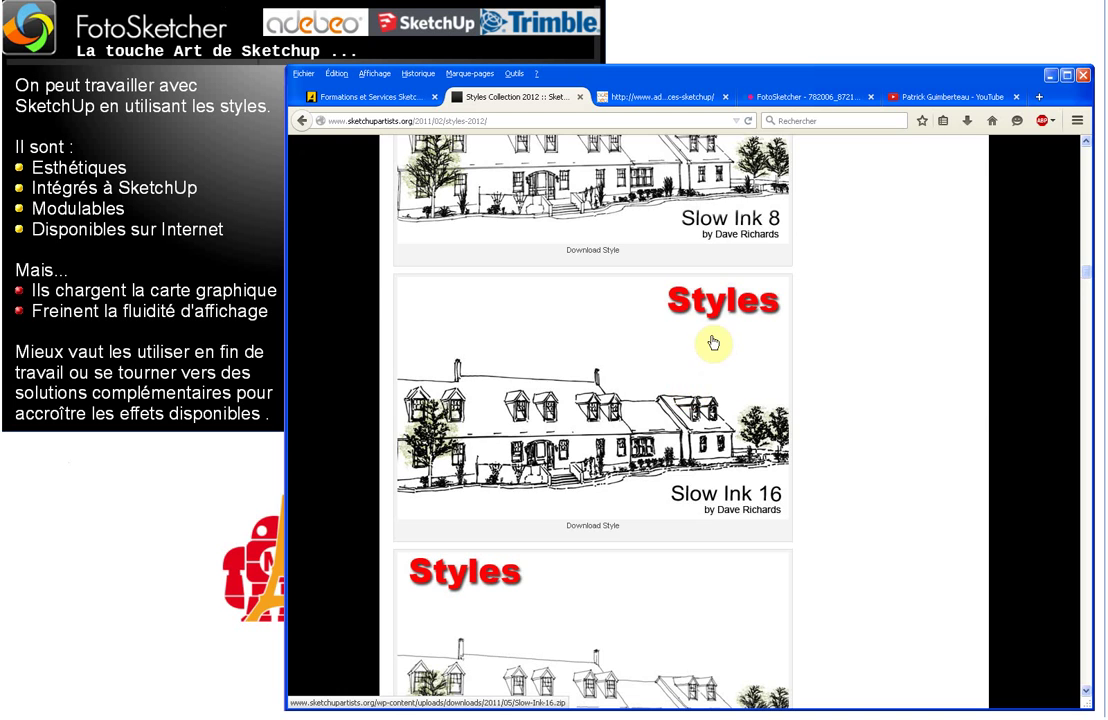
scroll(698, 347, down, 4)
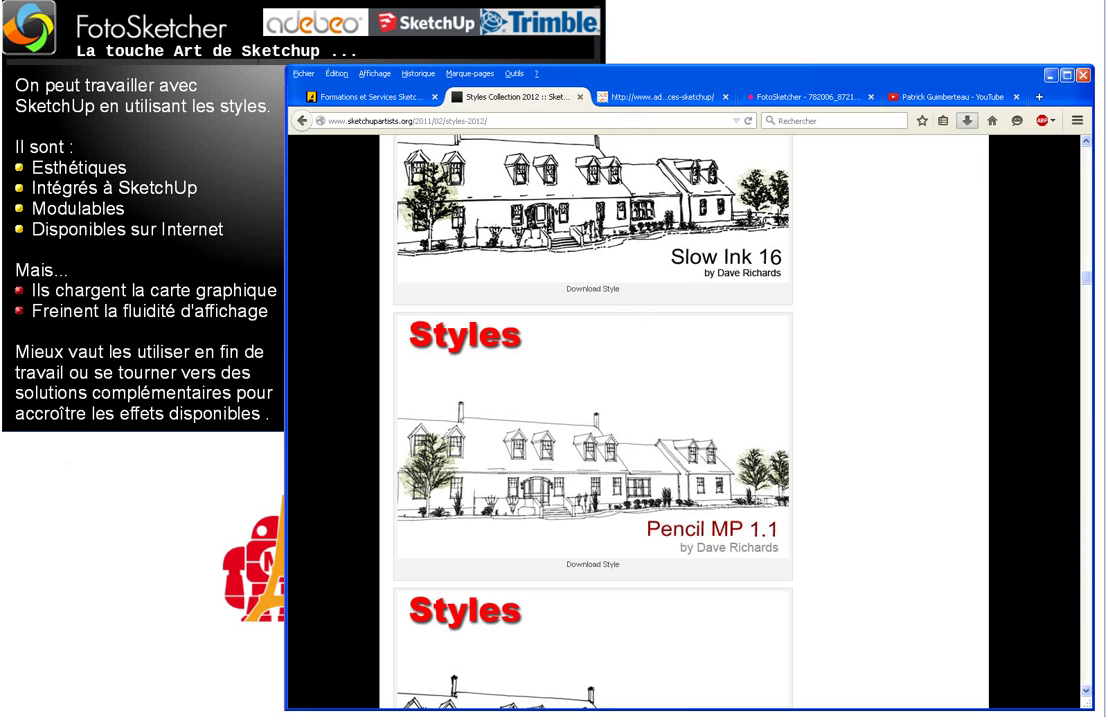
Switch back to SketchUp and open the "Sketchup maker faire 2015" folder as a style collection.
key(alt+Tab)
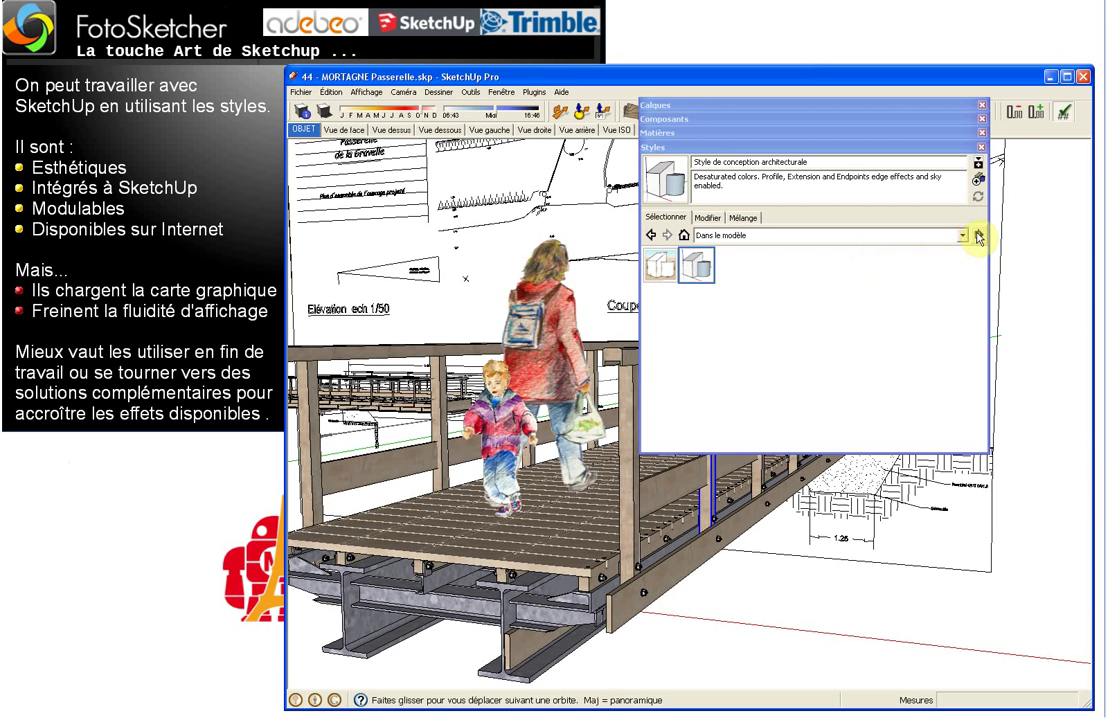
click(978, 235)
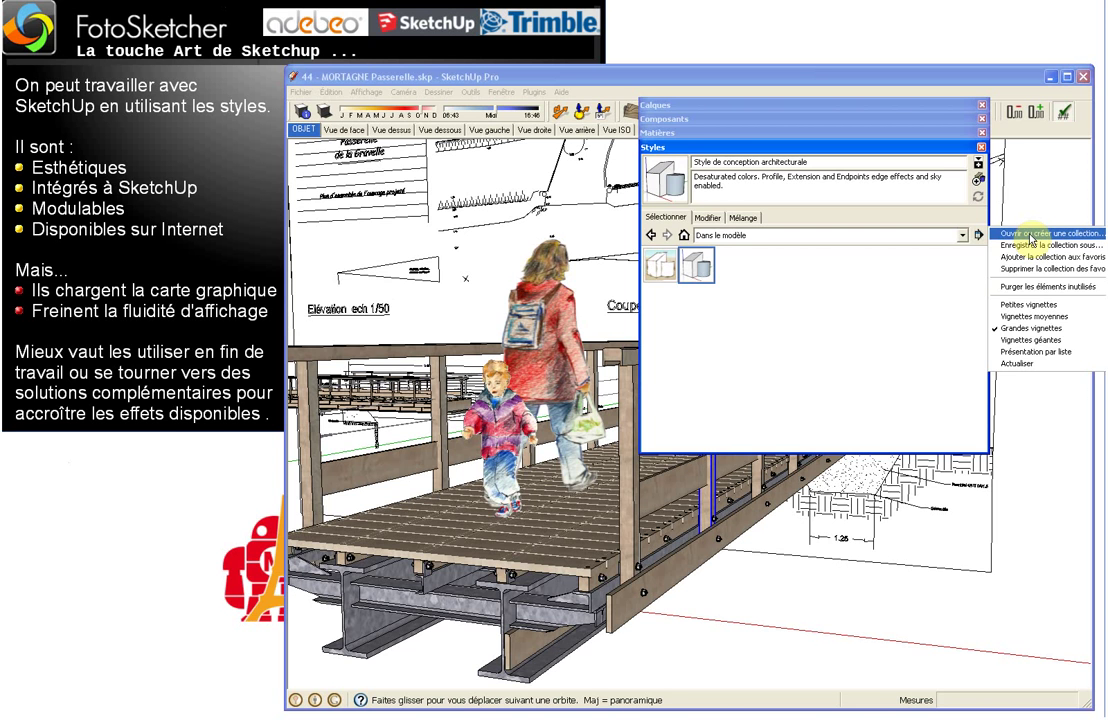
click(1030, 237)
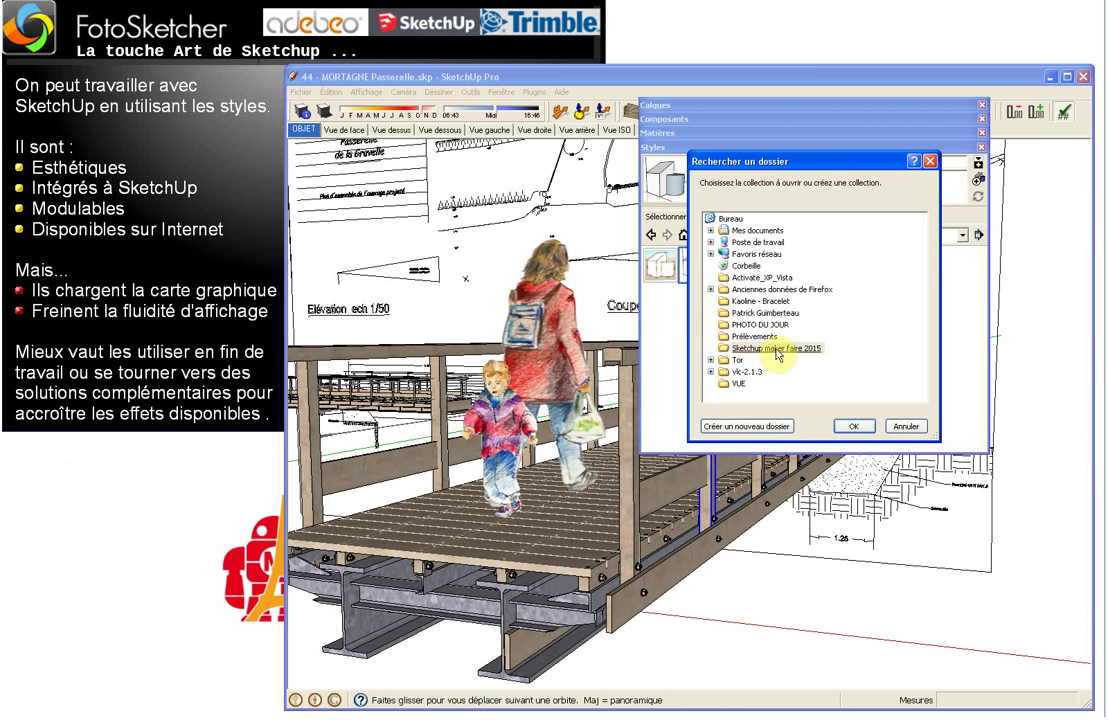
click(853, 426)
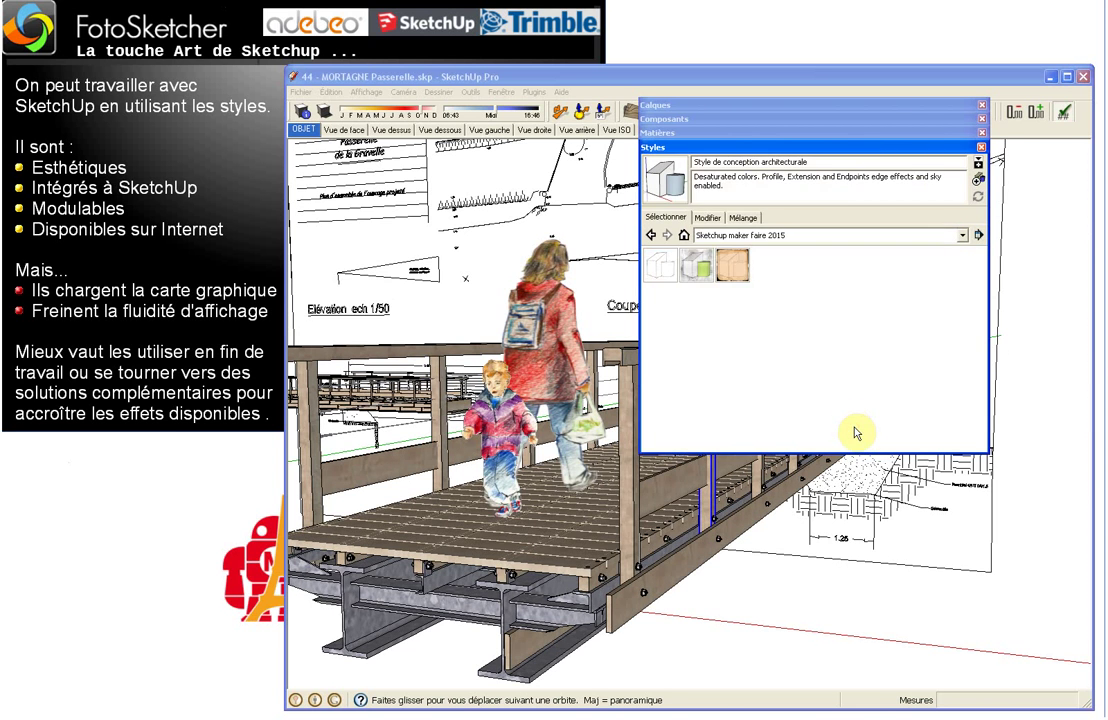
Apply the "Tattered2" style to the footbridge model and check how it renders from another angle.
click(738, 268)
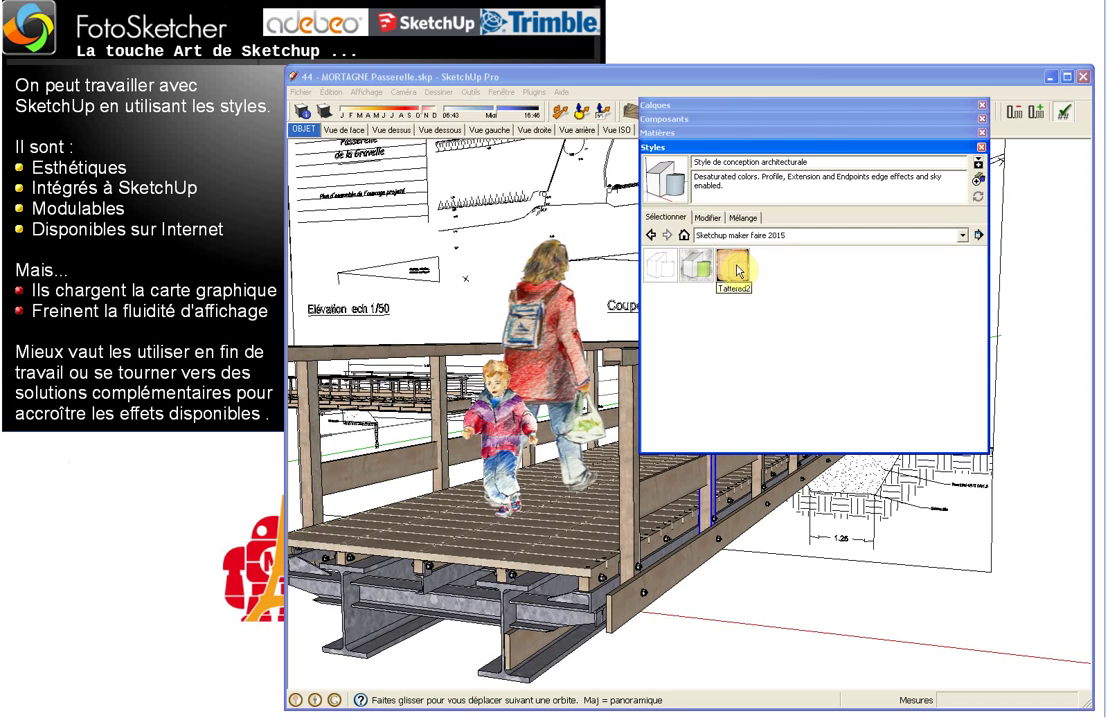
click(825, 148)
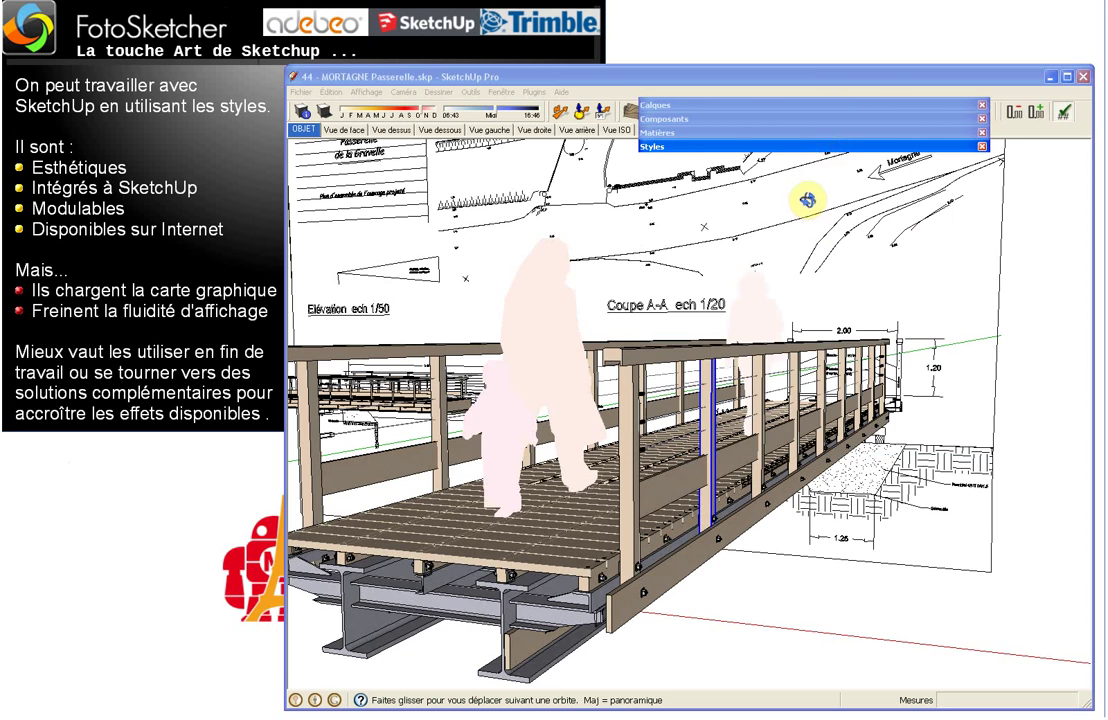
click(823, 148)
click(736, 268)
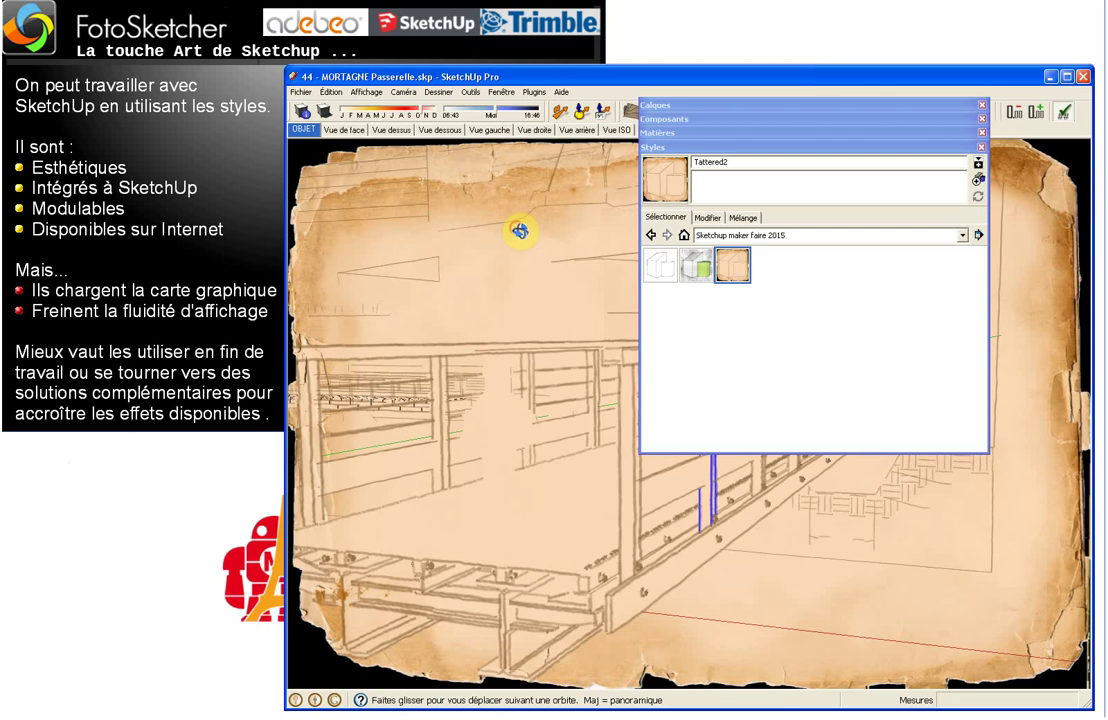
drag(520, 231, 509, 231)
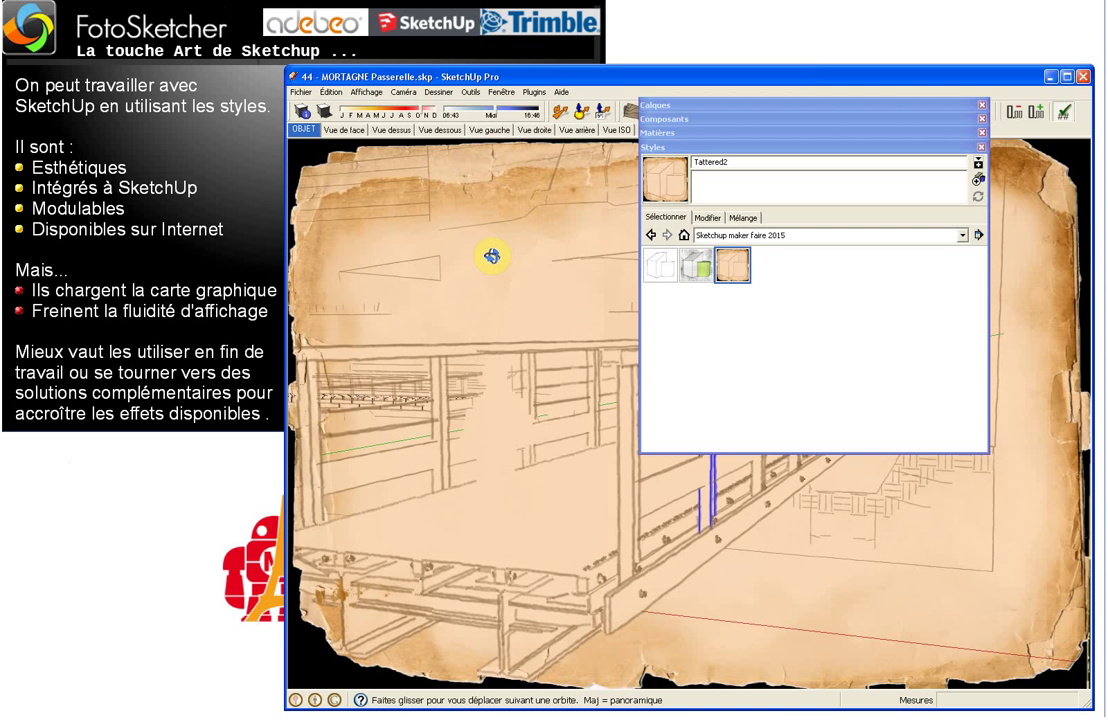
mouse_move(492, 271)
mouse_down()
mouse_move(519, 388)
mouse_move(524, 356)
mouse_move(514, 376)
mouse_move(566, 334)
mouse_move(554, 297)
mouse_move(534, 305)
mouse_up()
mouse_move(546, 250)
mouse_down()
mouse_move(529, 195)
mouse_move(522, 272)
mouse_move(490, 334)
mouse_move(469, 329)
mouse_move(589, 341)
mouse_move(527, 388)
mouse_move(578, 339)
mouse_up()
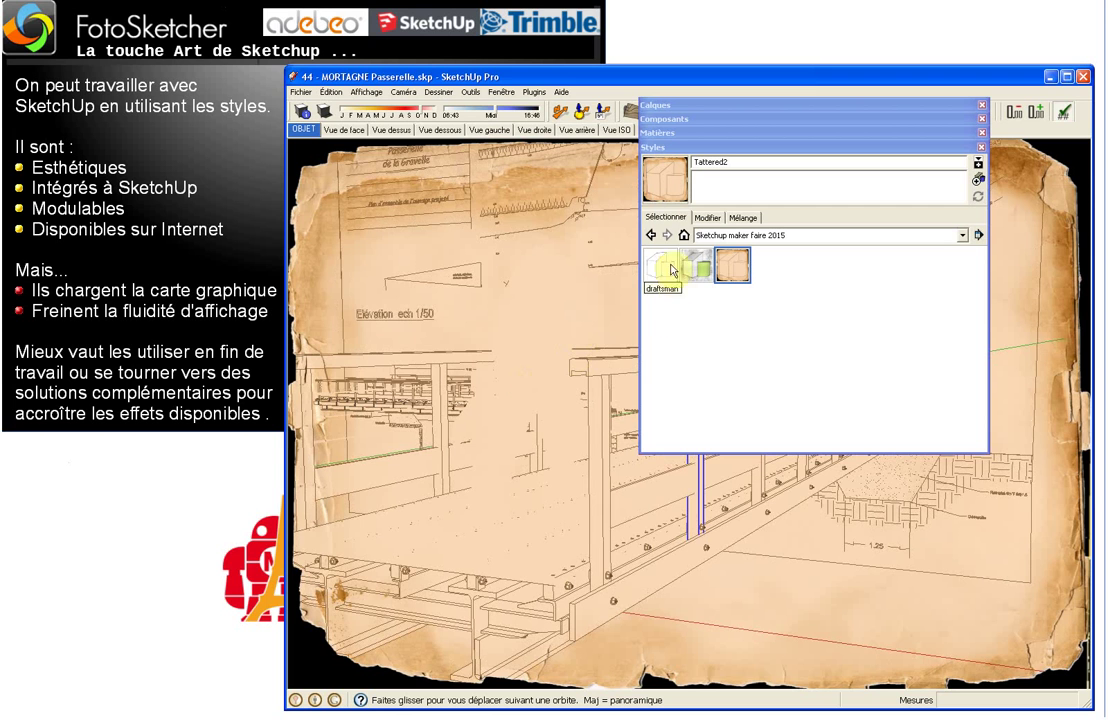
Reapply "Style de conception architecturale" from the model's own styles and collapse the style settings.
click(736, 237)
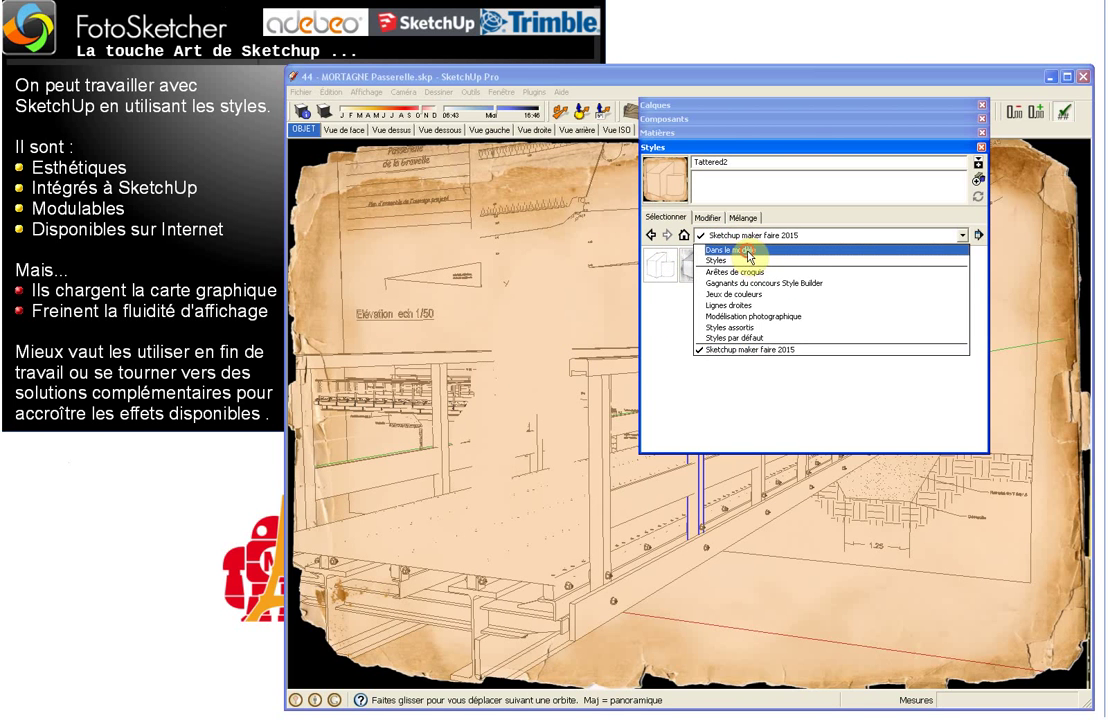
click(746, 250)
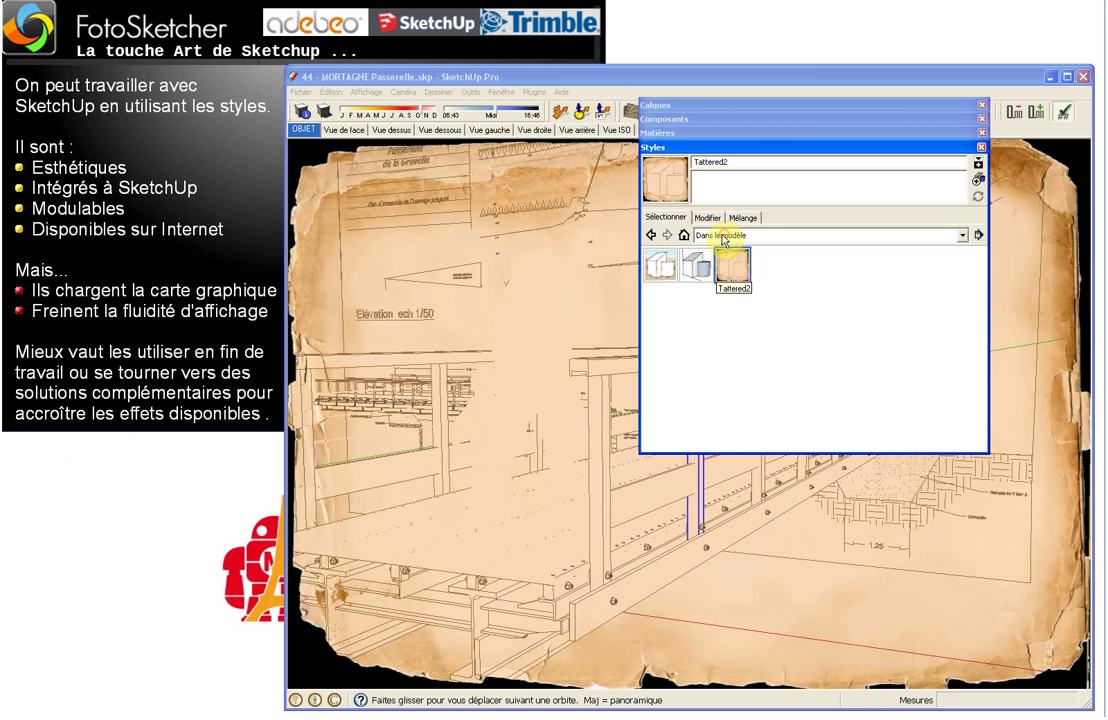
click(767, 236)
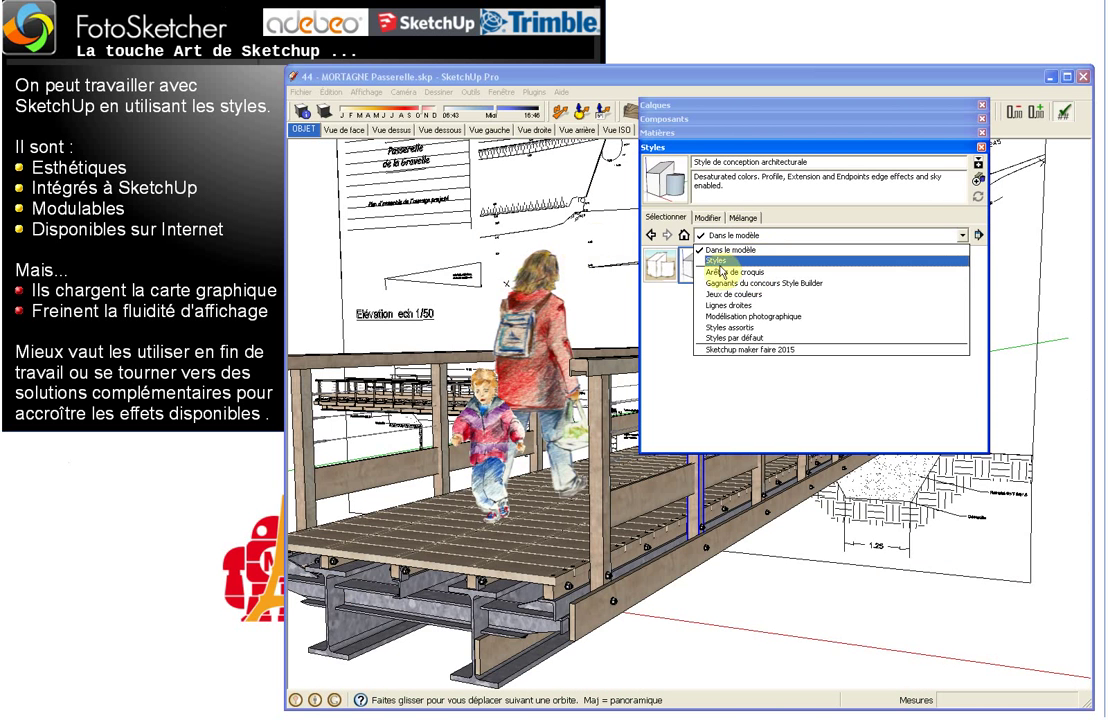
click(802, 152)
click(802, 150)
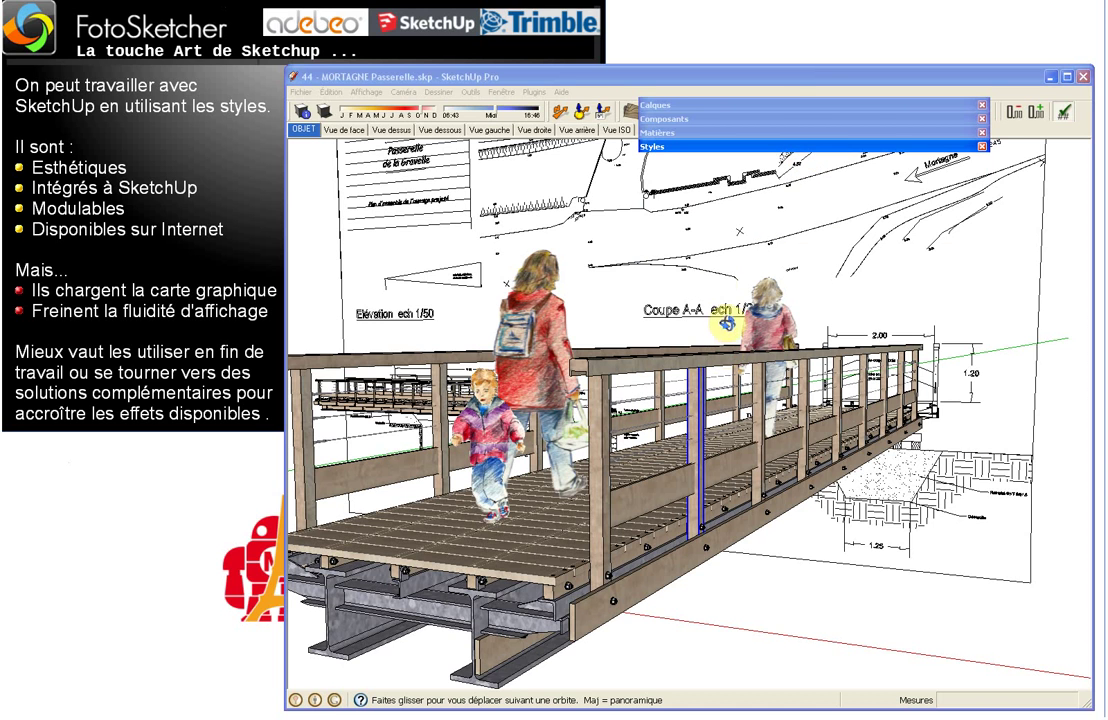
Examine the footbridge and its pedestrians from several distances and angles, finishing with a view along the deck.
click(330, 285)
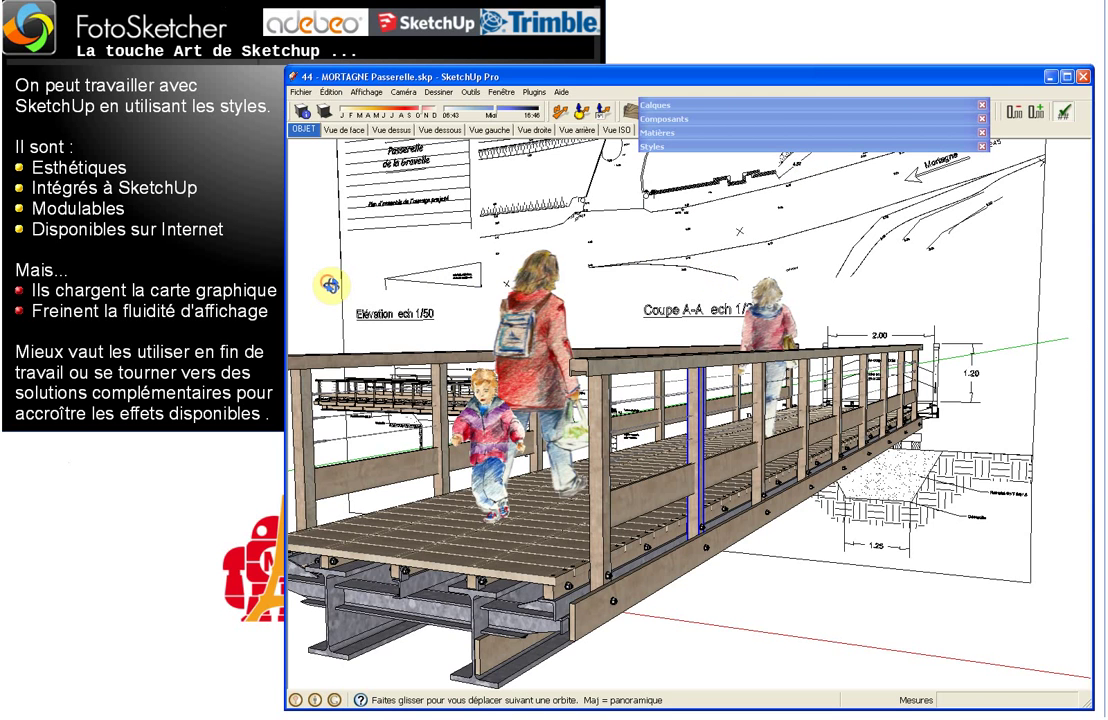
key(space)
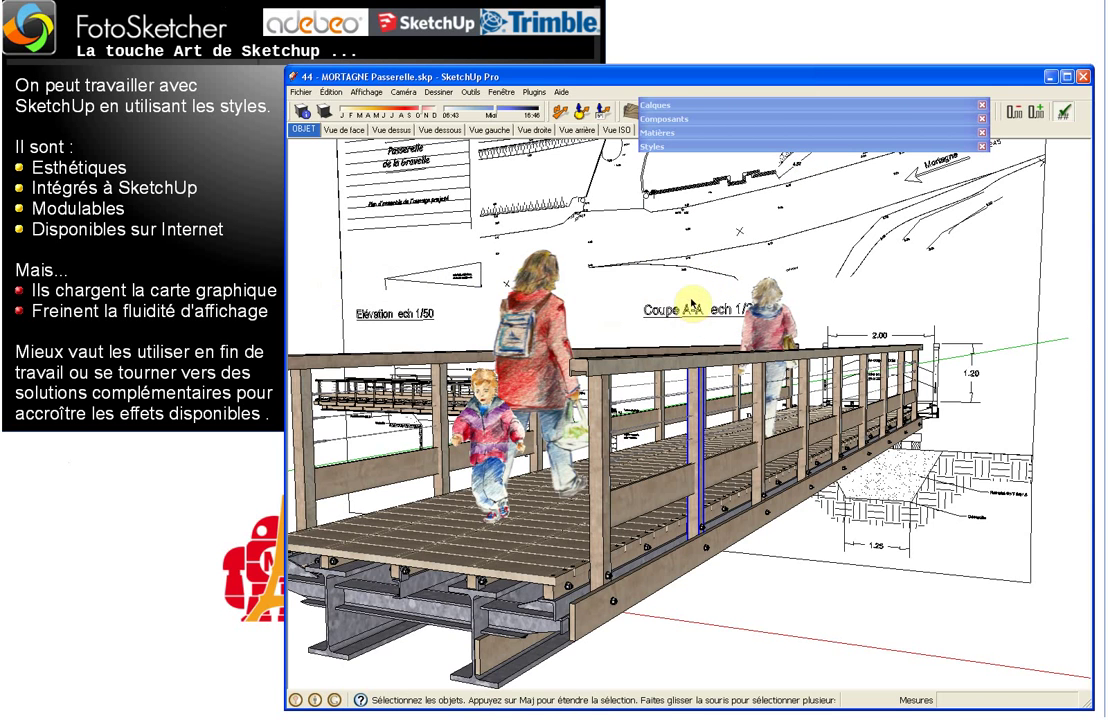
scroll(730, 300, up, 2)
scroll(725, 312, down, 4)
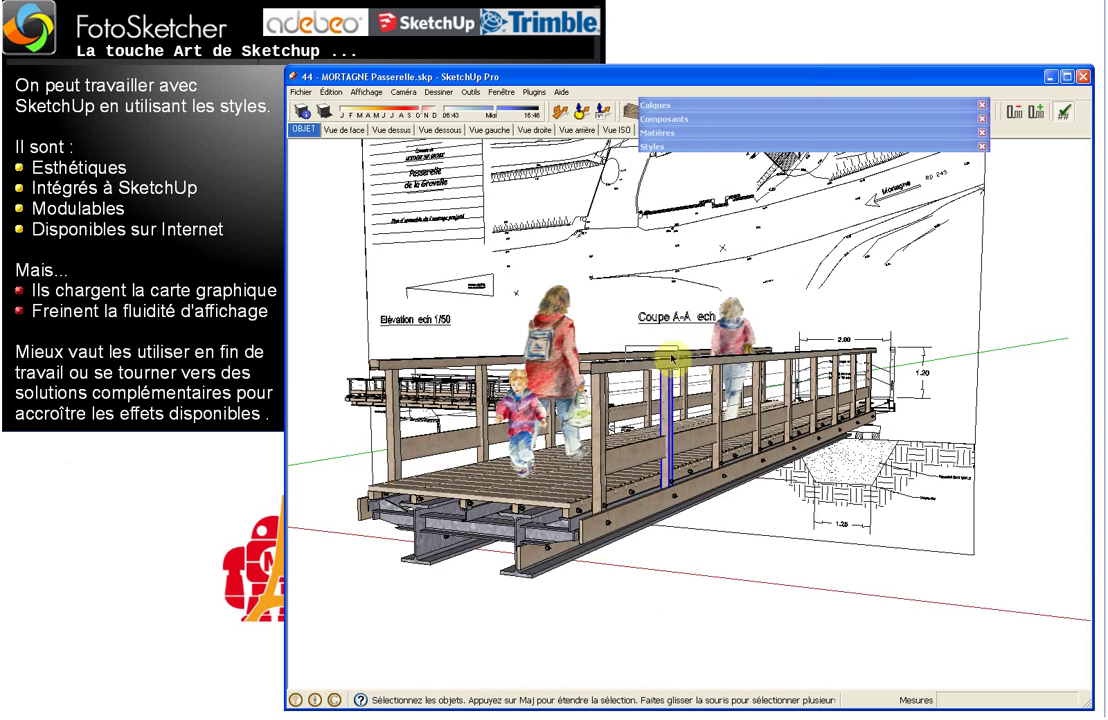
scroll(664, 318, down, 1)
mouse_move(669, 312)
middle_down()
mouse_move(661, 308)
mouse_move(694, 351)
mouse_move(732, 334)
mouse_move(727, 302)
mouse_move(740, 290)
mouse_move(725, 302)
mouse_move(569, 265)
middle_up()
scroll(487, 240, up, 5)
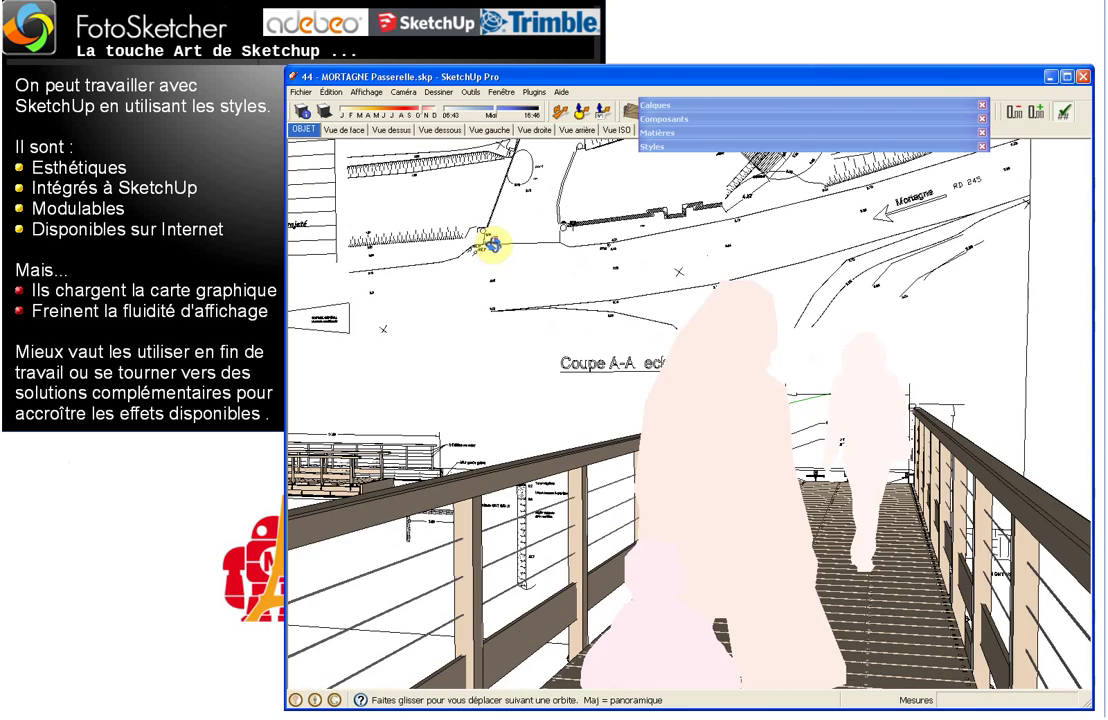
scroll(588, 350, down, 5)
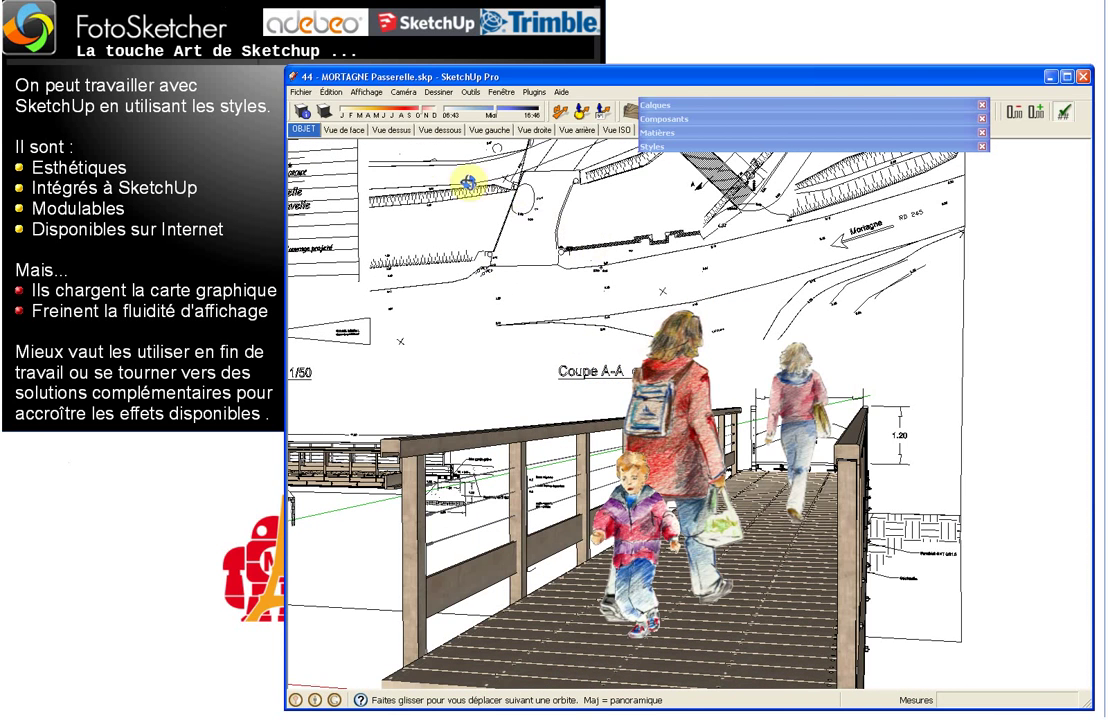
Turn on shadows for the footbridge scene and shift the stacked Calques, Composants, Matières and Styles windows off the model.
click(331, 117)
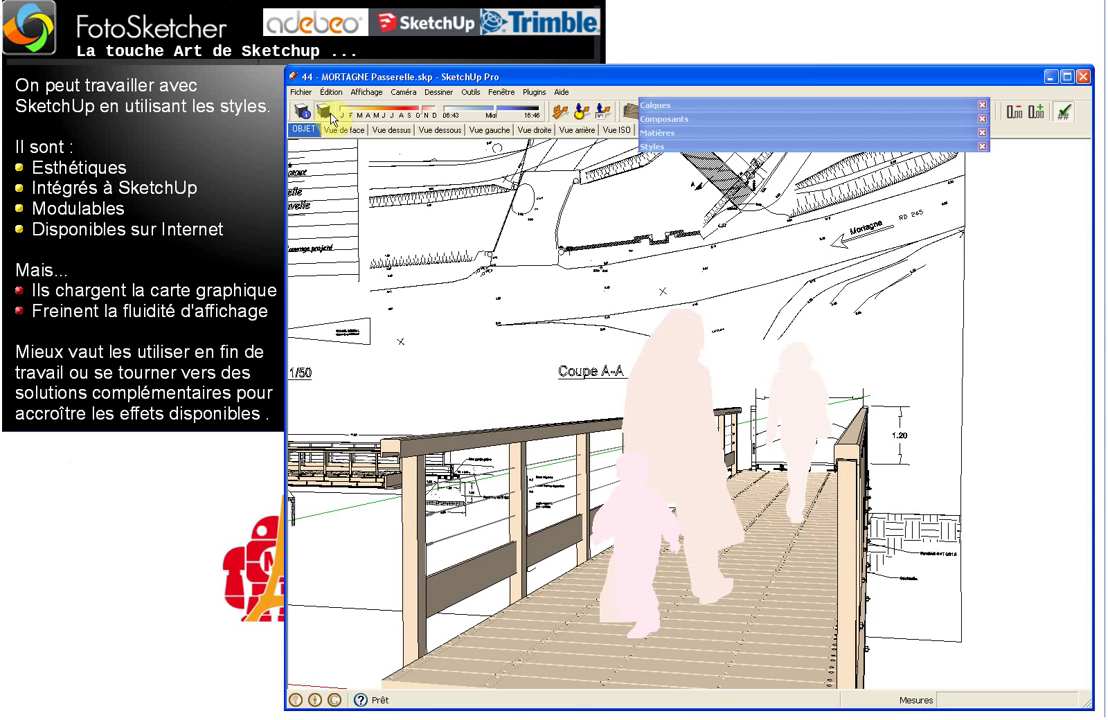
click(331, 117)
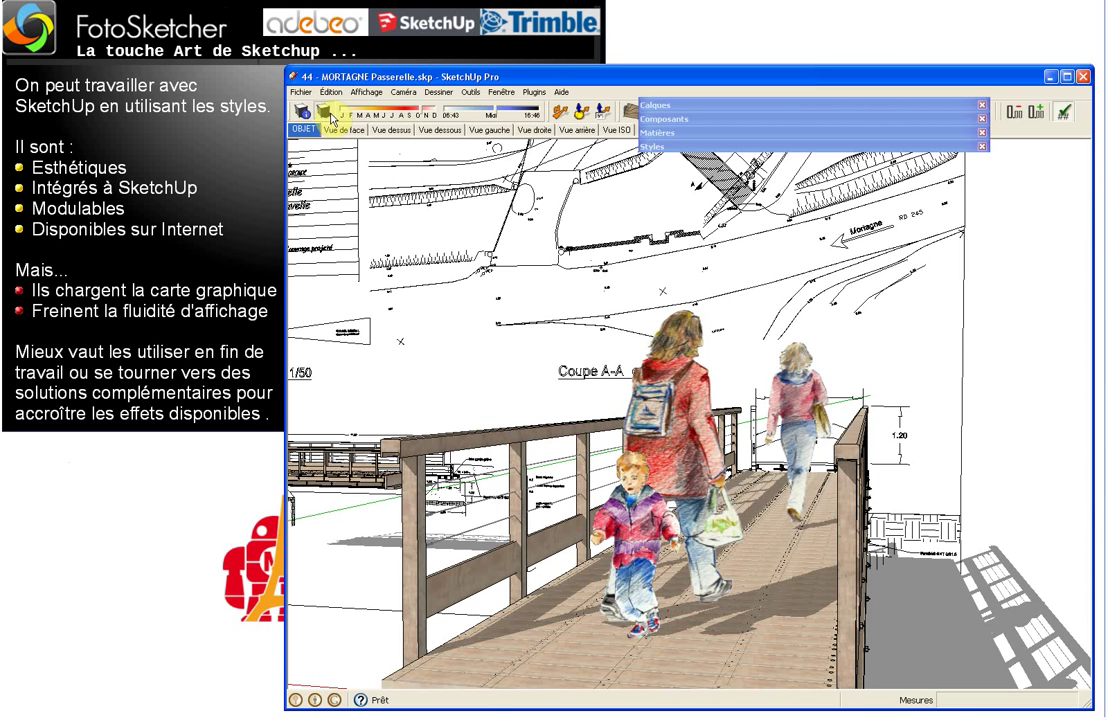
drag(753, 107, 767, 89)
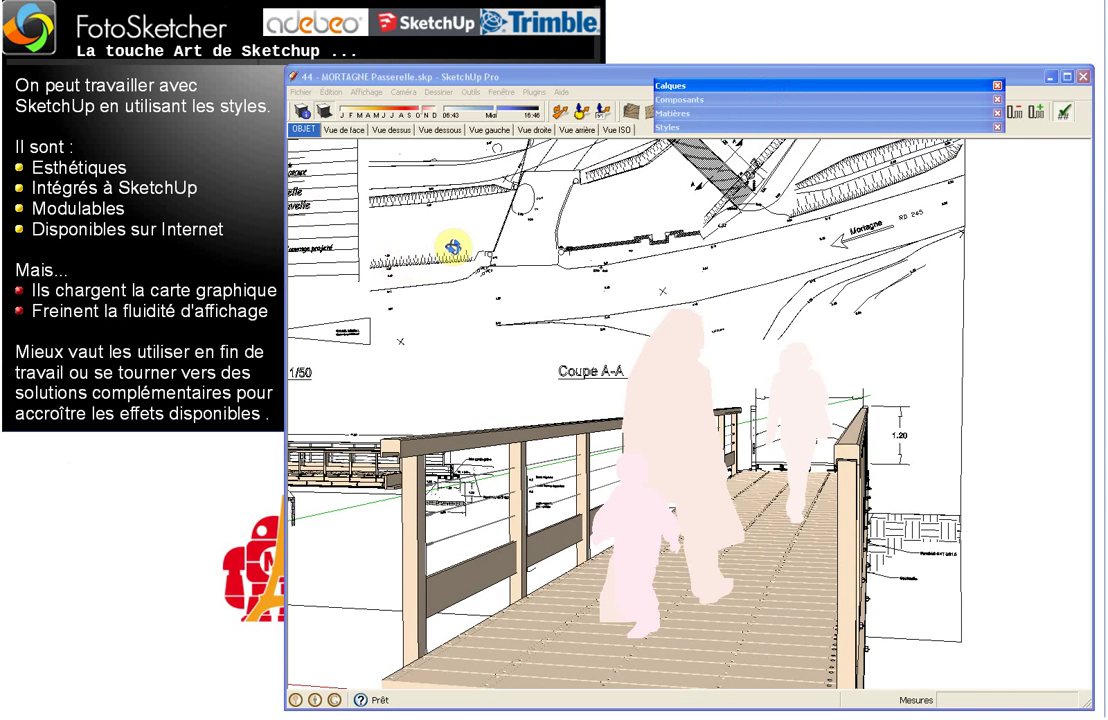